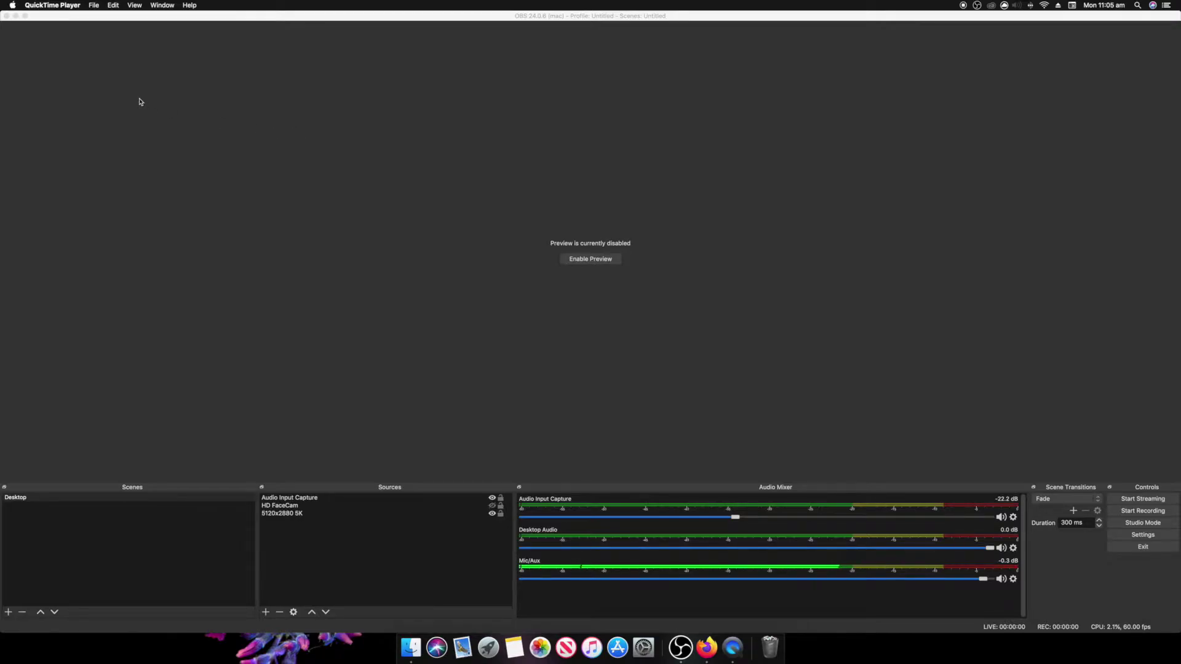
# Check this Mac's model and hardware overview, then close it
pyautogui.click(14, 5)
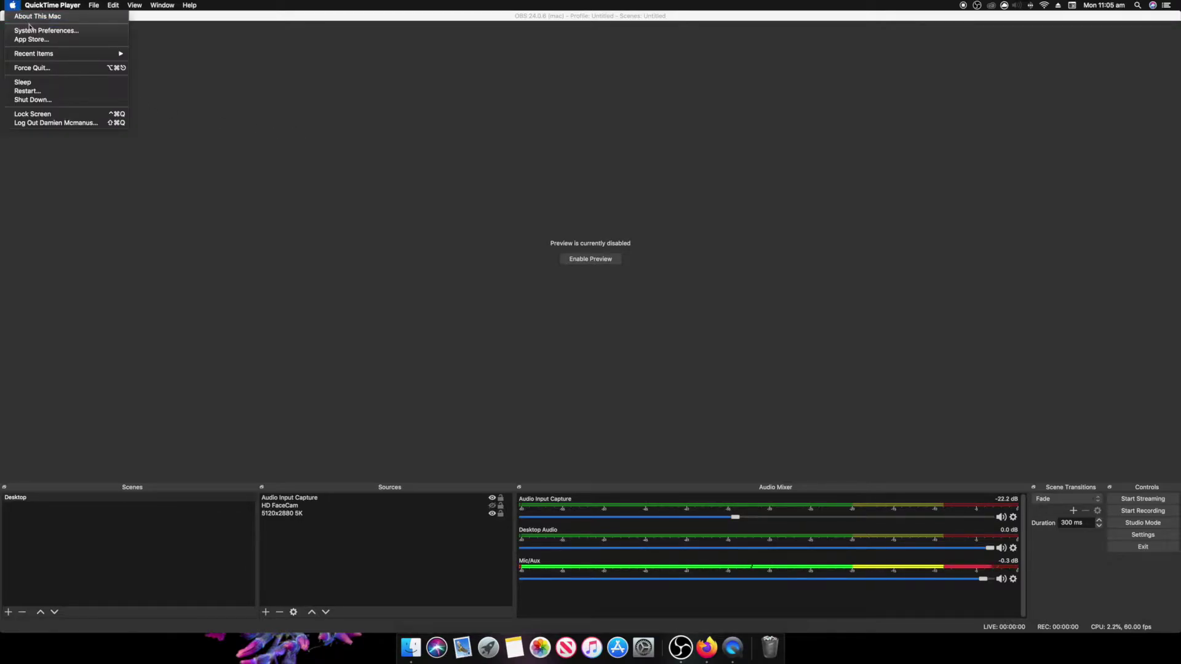
pyautogui.click(32, 16)
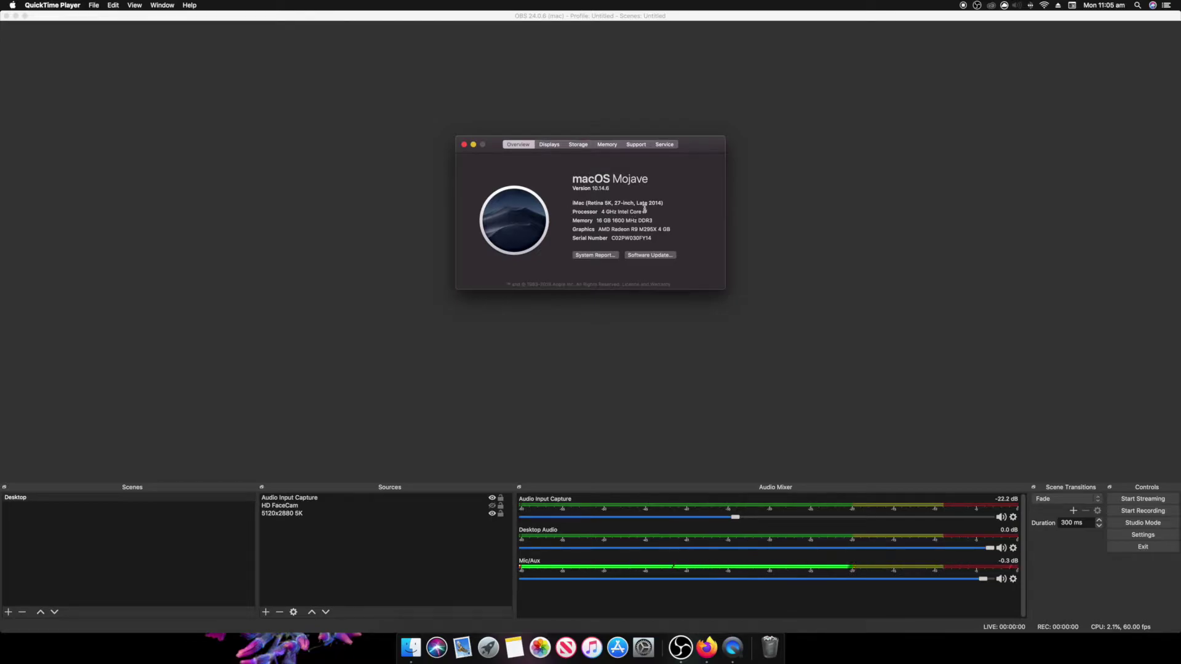
pyautogui.click(465, 145)
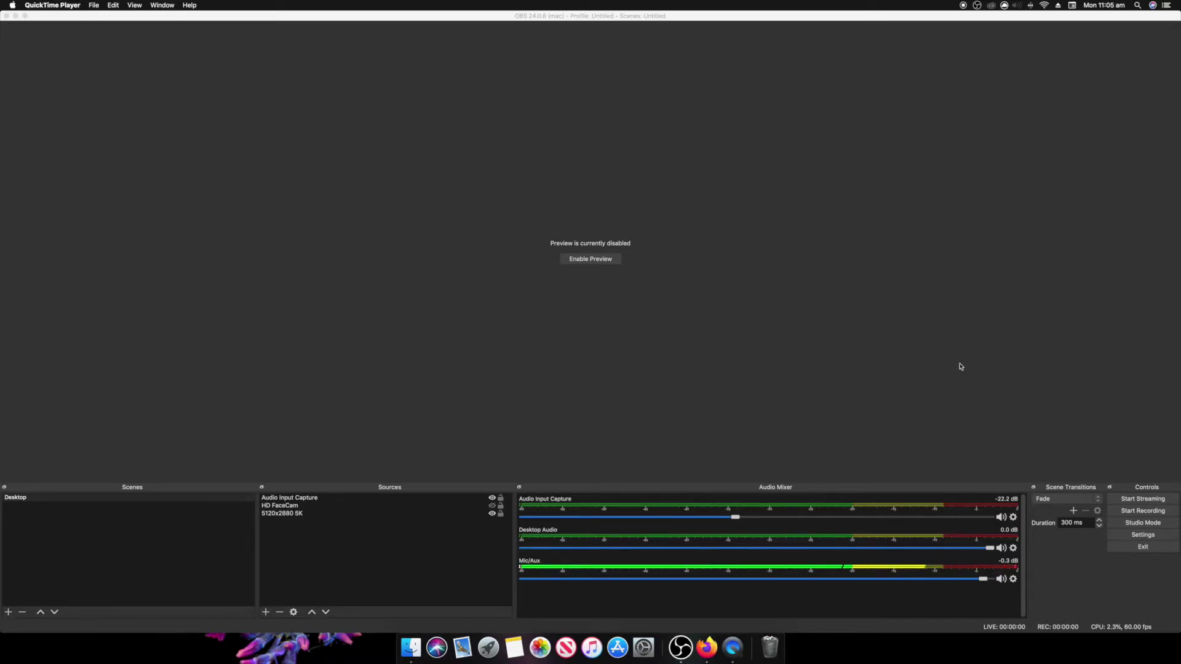
# Open OBS Settings on the Output page, keeping Output Mode on Advanced
pyautogui.click(1143, 536)
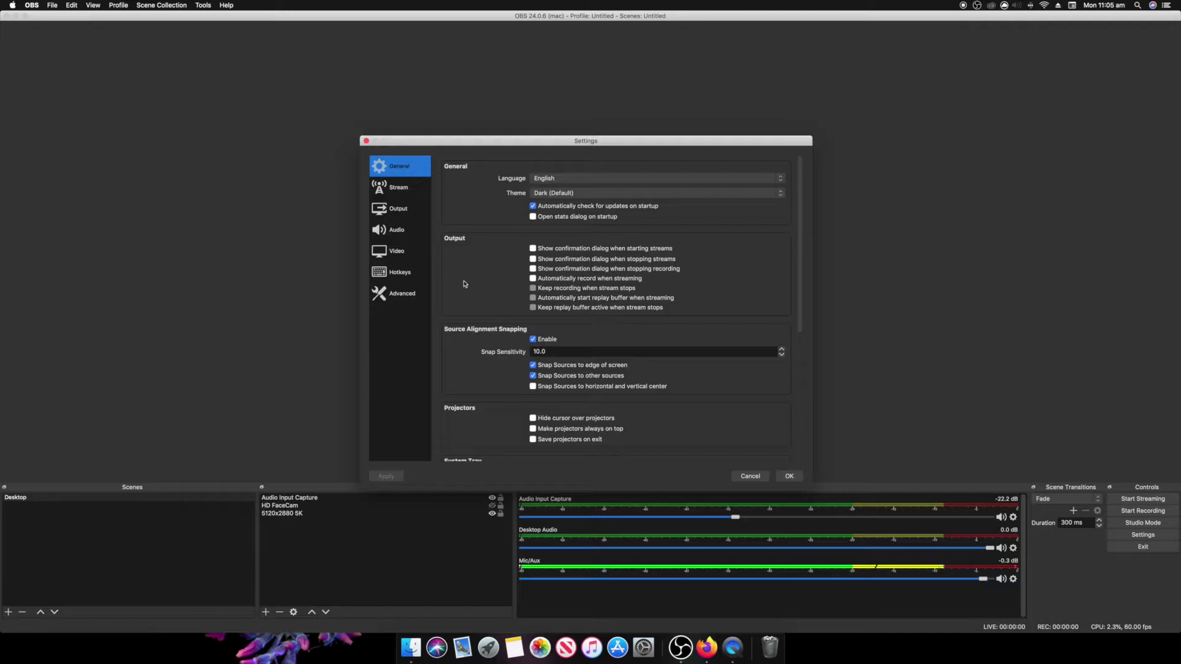
pyautogui.click(399, 211)
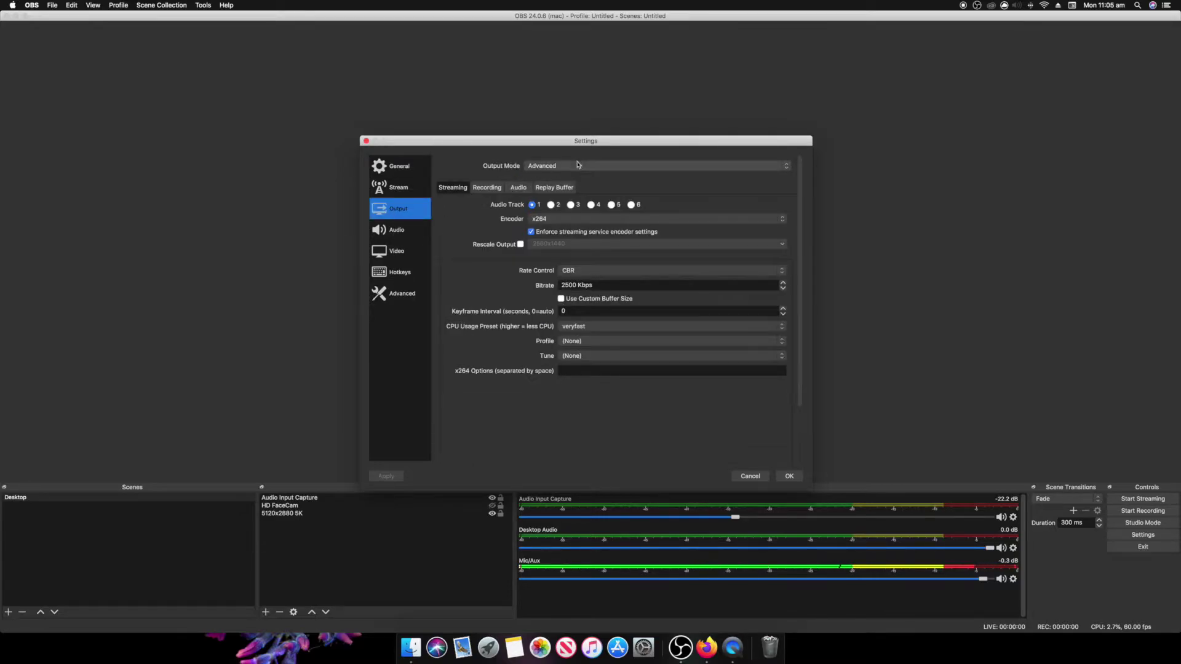
pyautogui.click(550, 165)
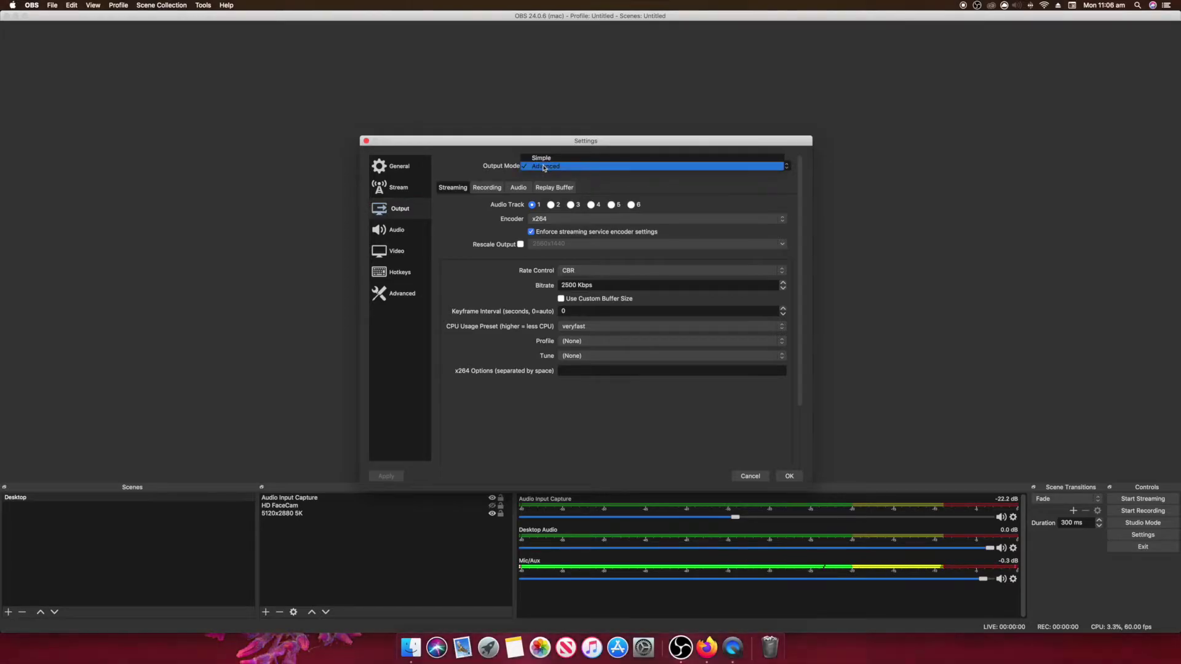
pyautogui.click(552, 165)
# On the Recording tab, keep the mp4 recording format and x264 encoder
pyautogui.click(484, 188)
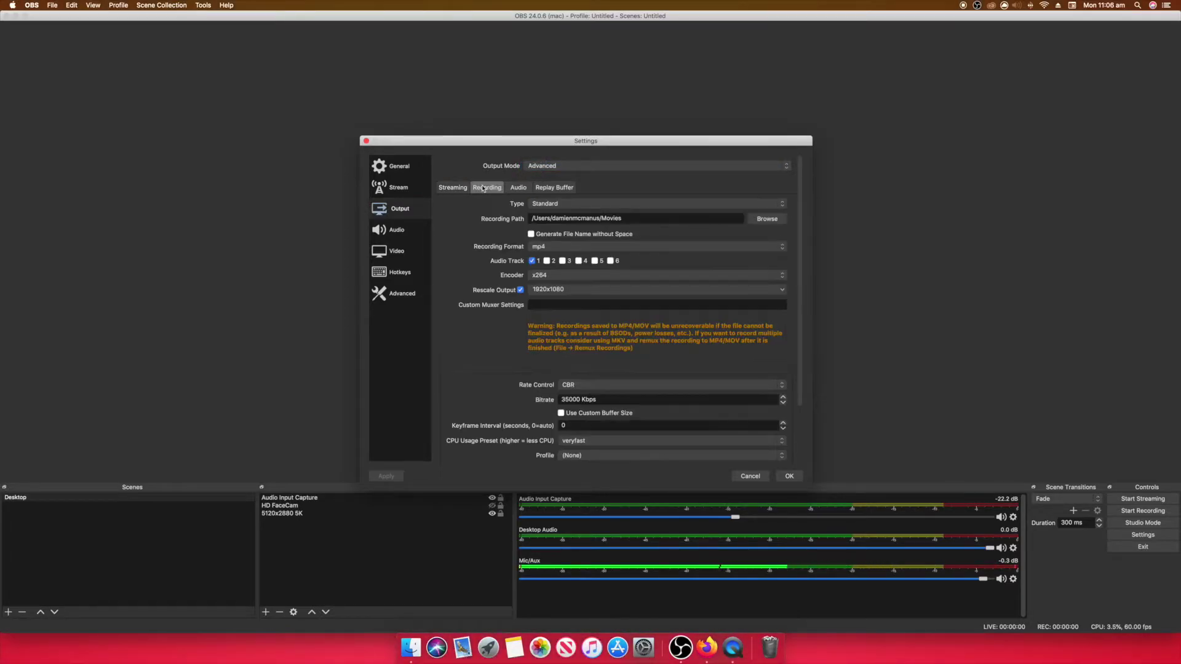
pyautogui.scroll(-1, 526, 203)
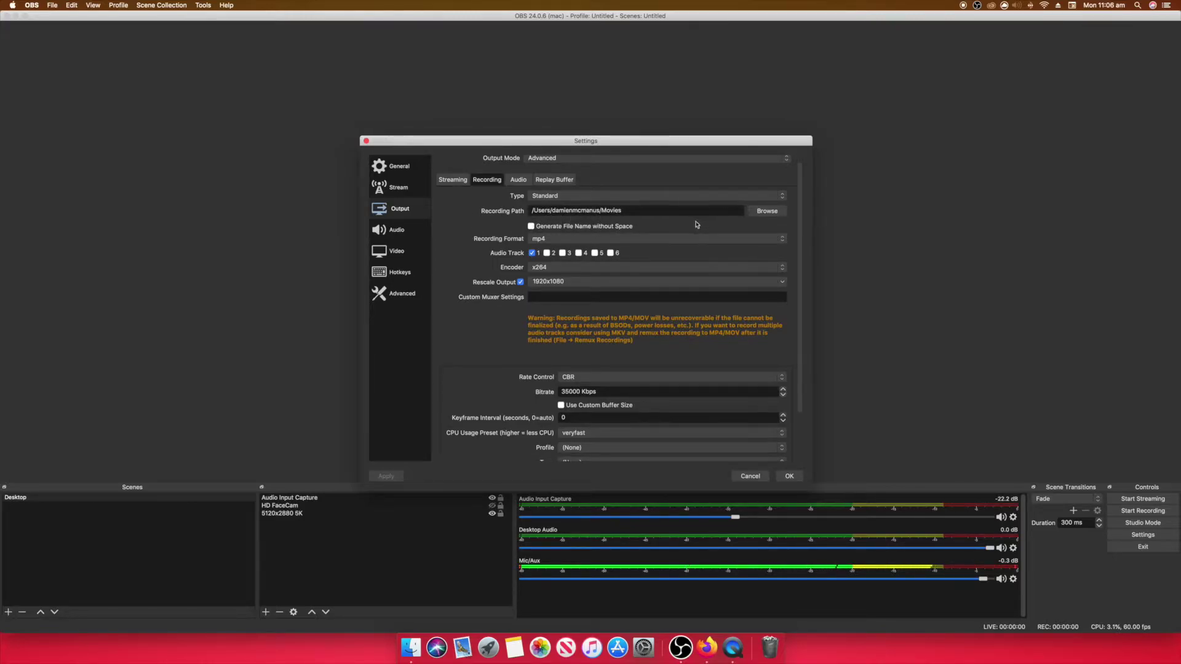
pyautogui.click(548, 242)
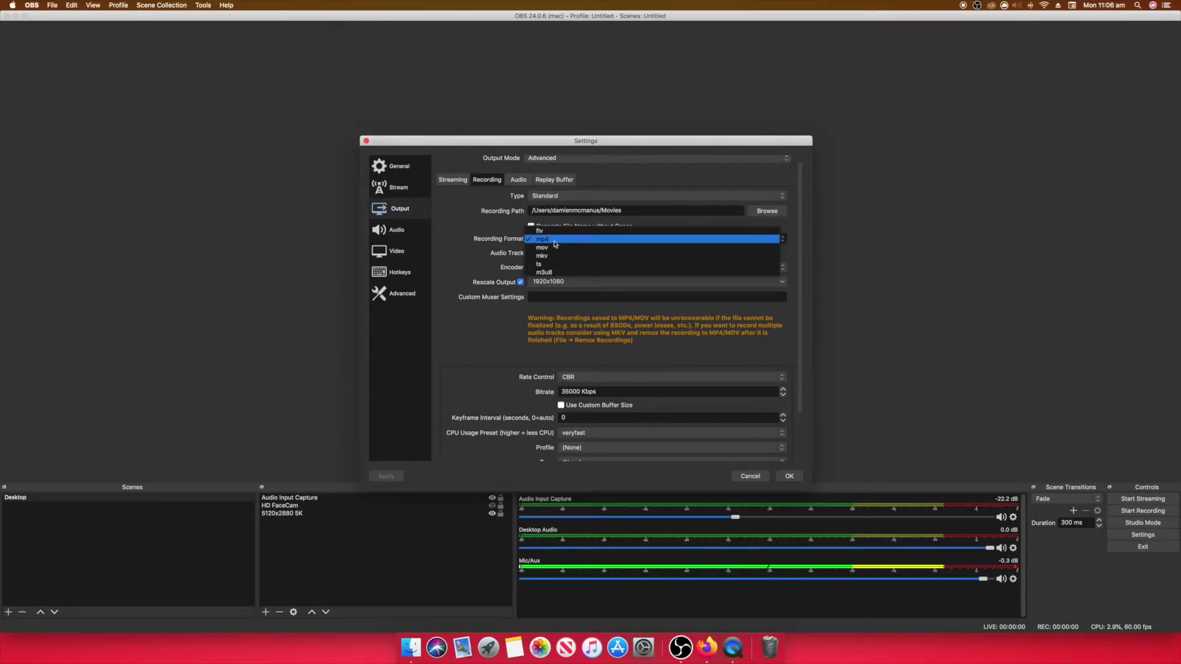
pyautogui.click(555, 243)
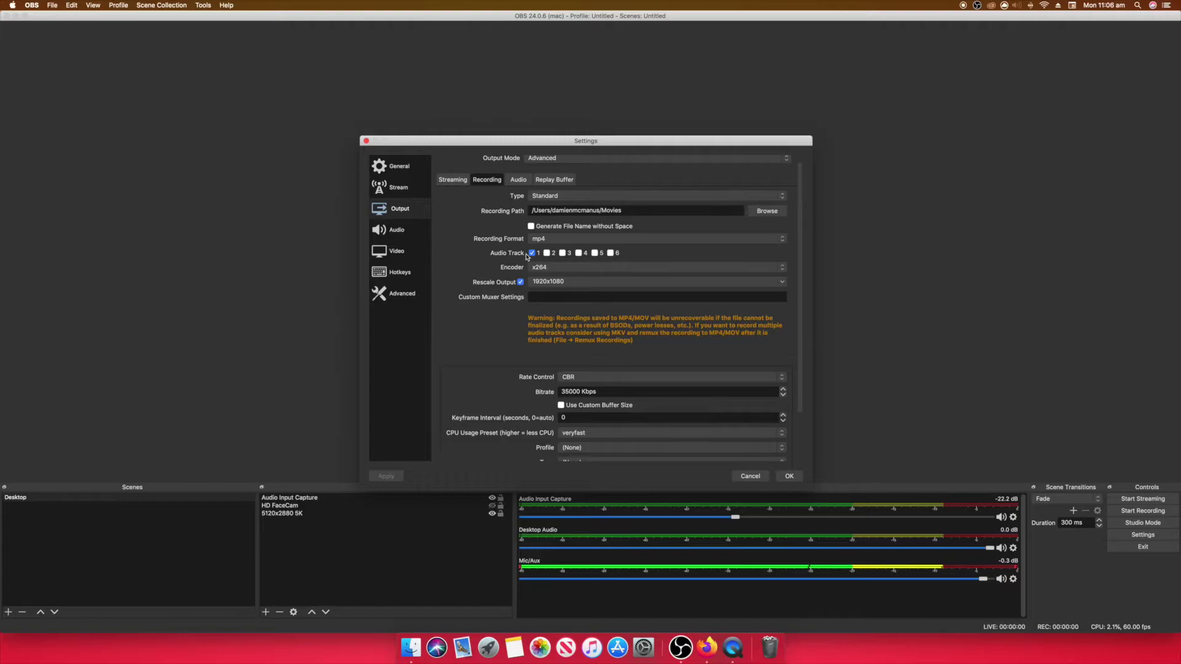
pyautogui.click(552, 268)
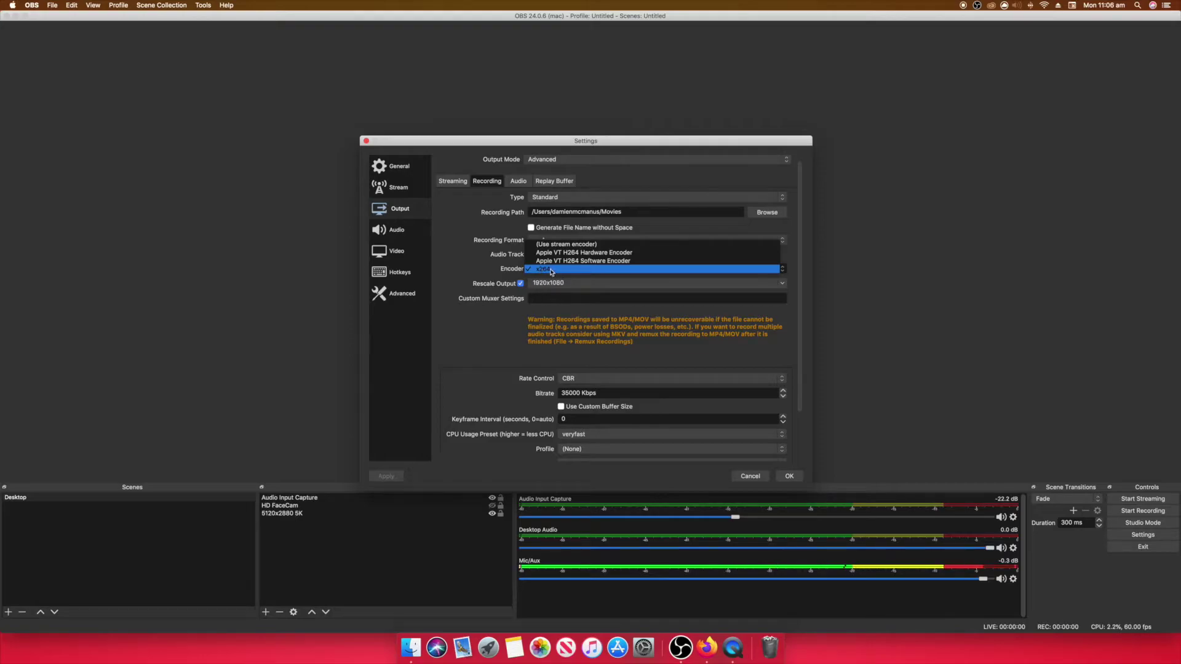
pyautogui.click(499, 278)
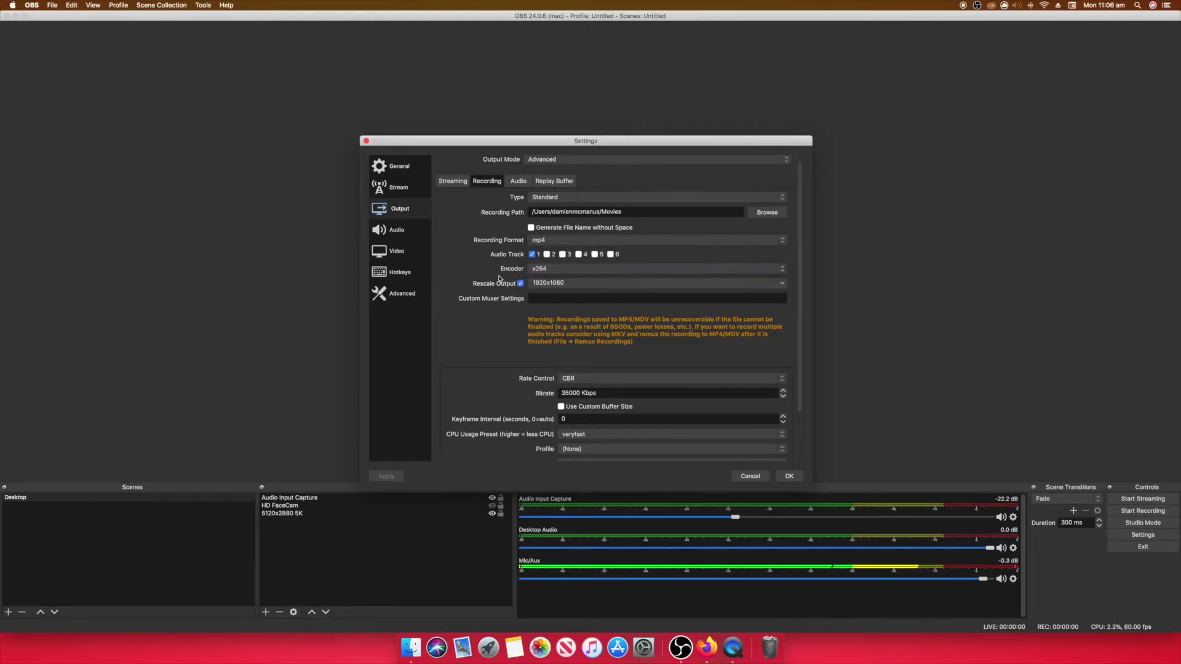
pyautogui.scroll(-1, 486, 292)
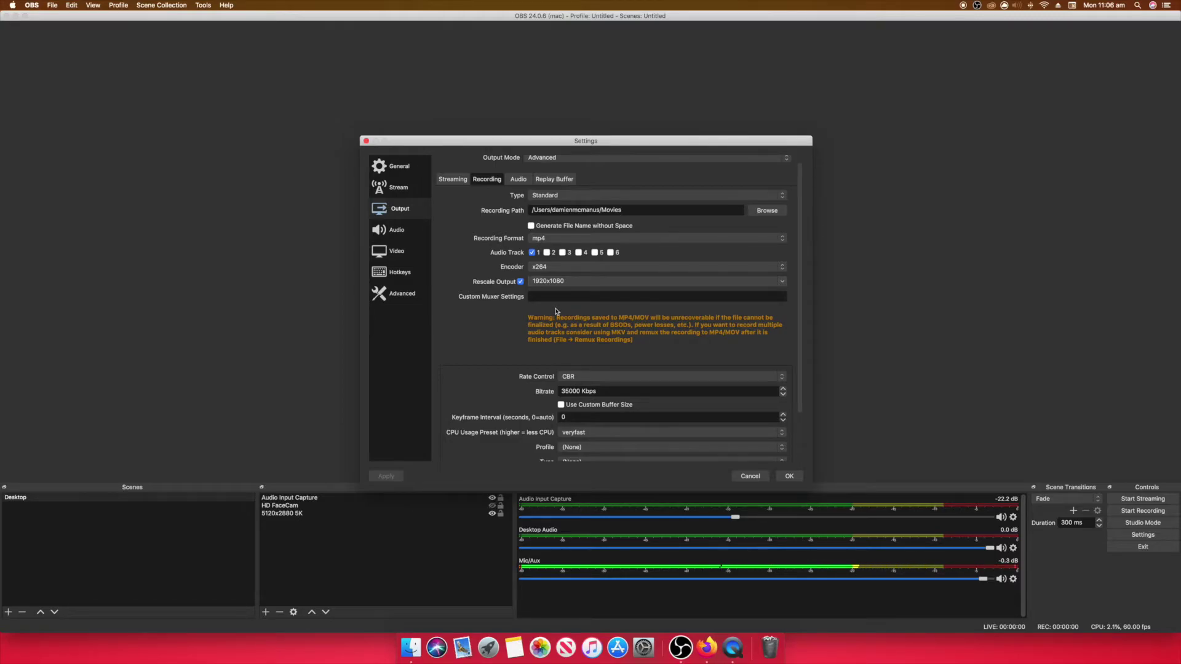
pyautogui.scroll(-3, 555, 312)
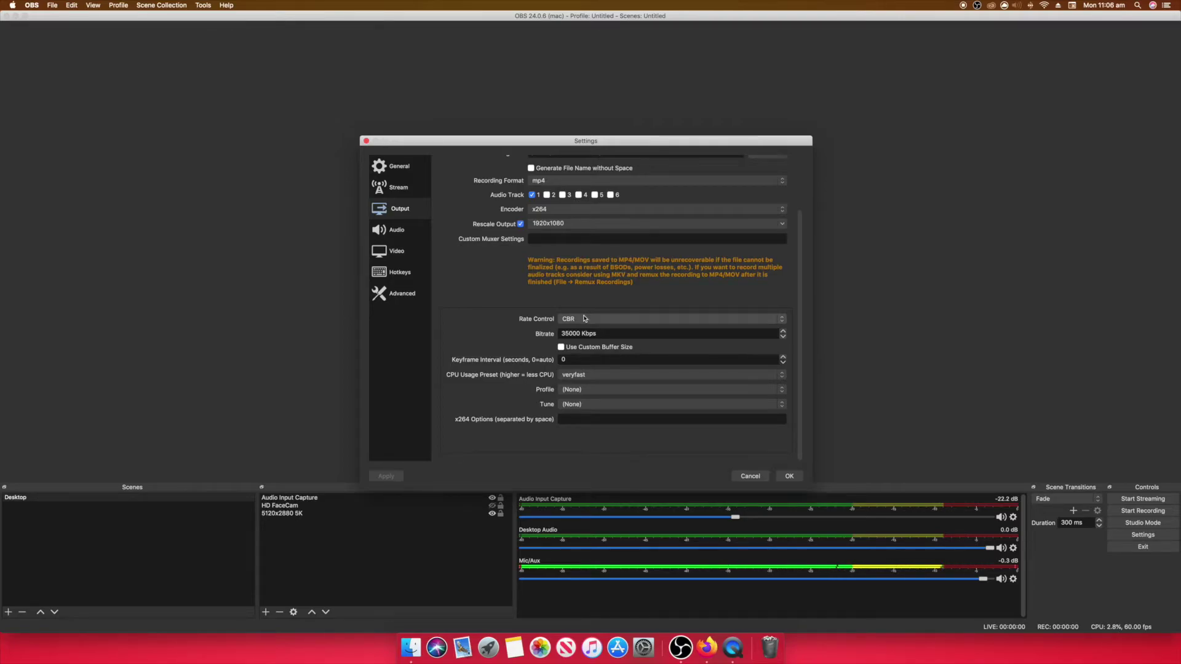
pyautogui.scroll(1, 577, 331)
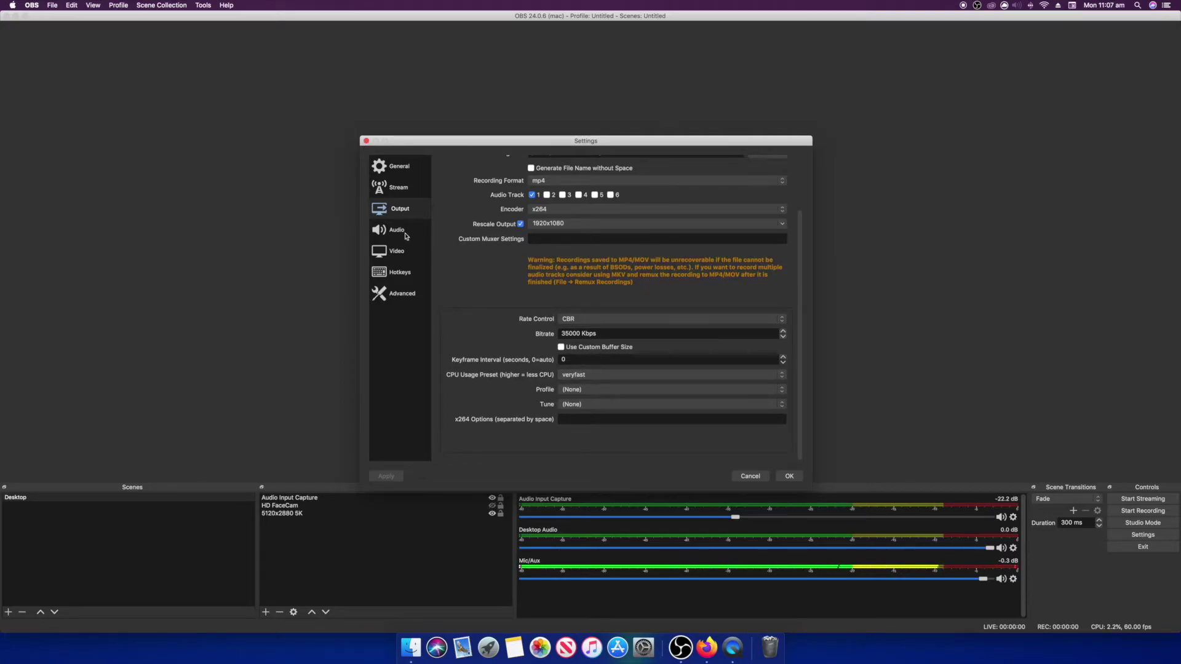
# Keep audio at 48 kHz with the Default desktop audio device, then view Video settings
pyautogui.click(398, 231)
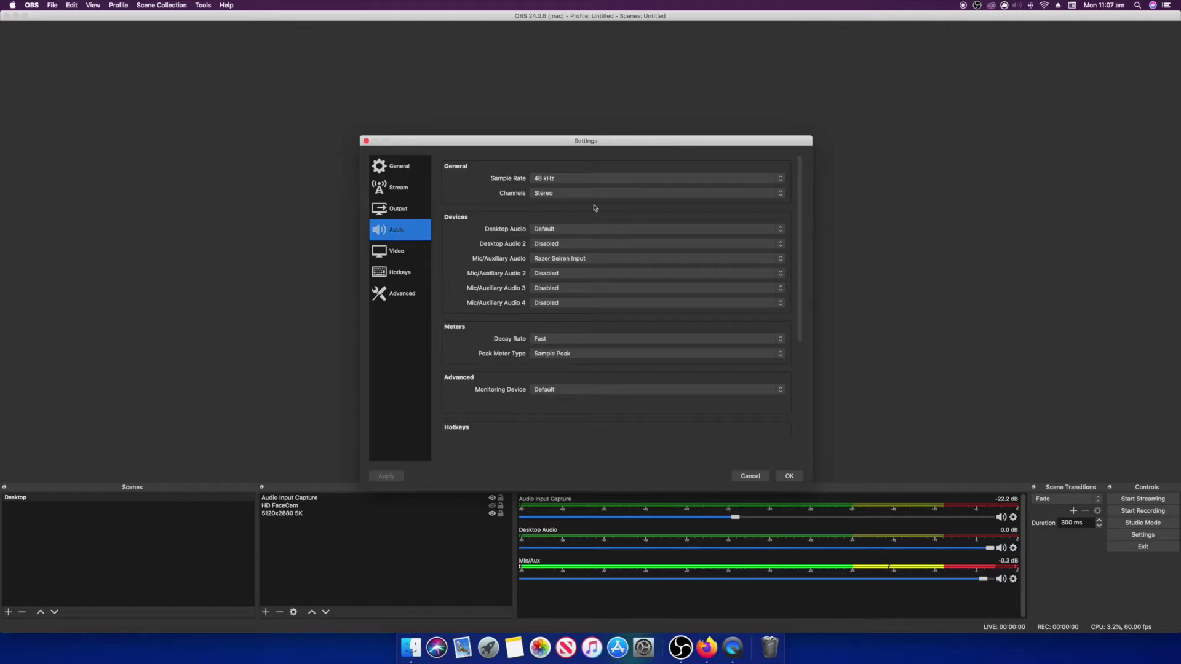
pyautogui.click(562, 181)
pyautogui.click(570, 181)
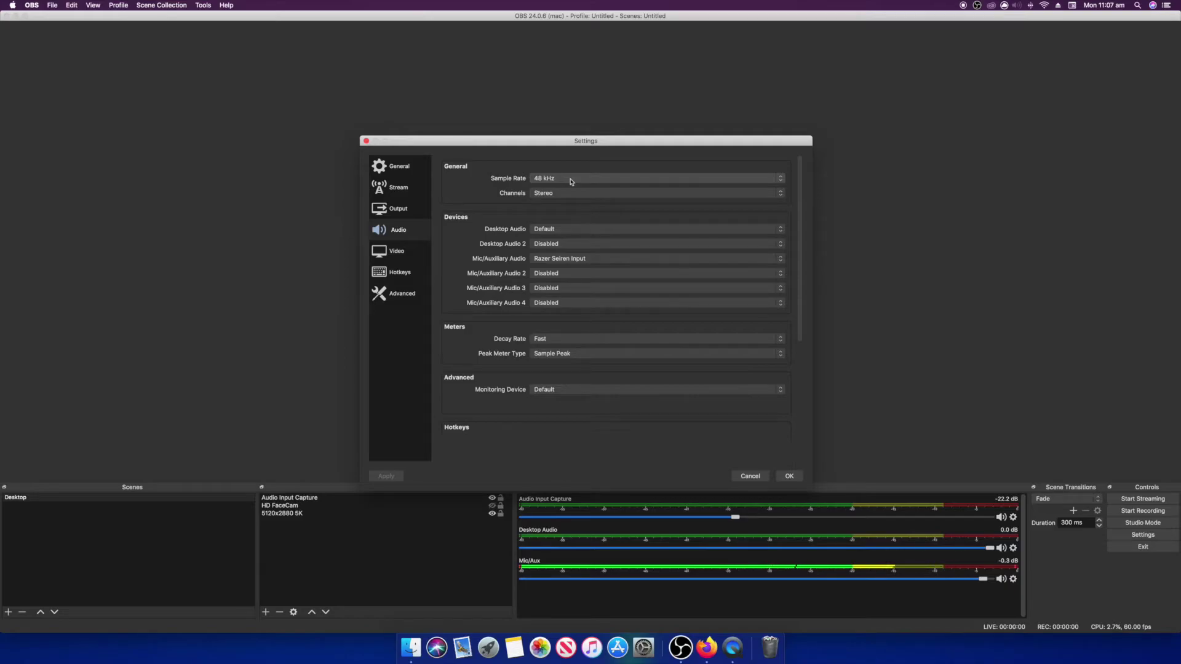
pyautogui.scroll(-1, 533, 265)
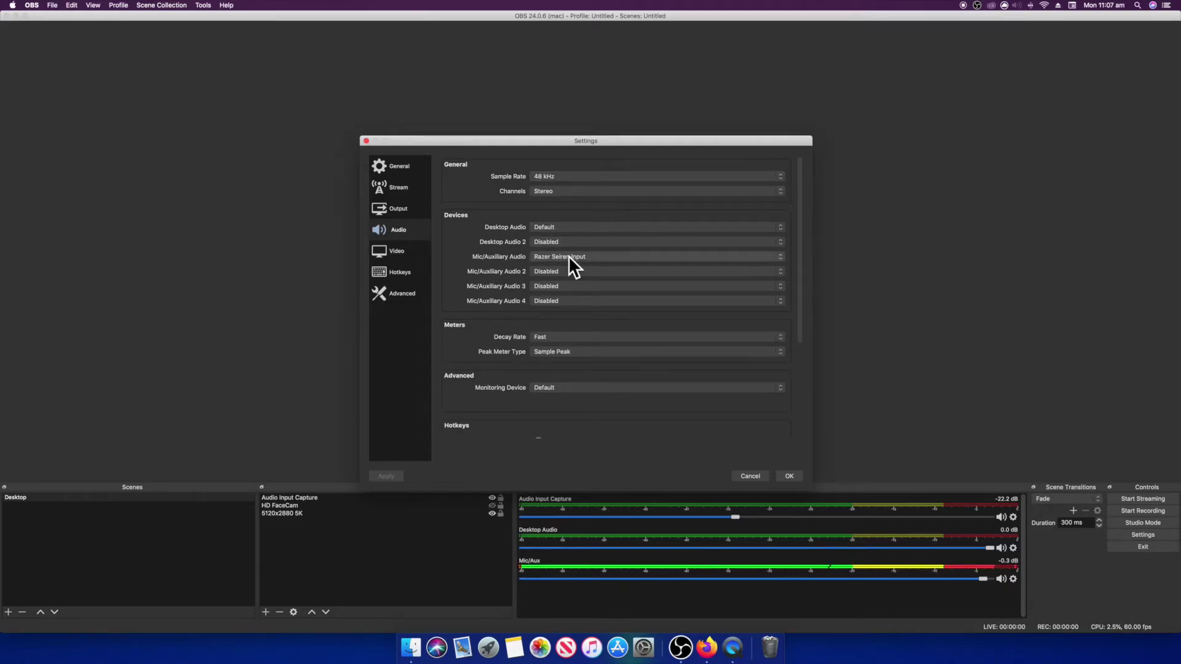
pyautogui.click(549, 228)
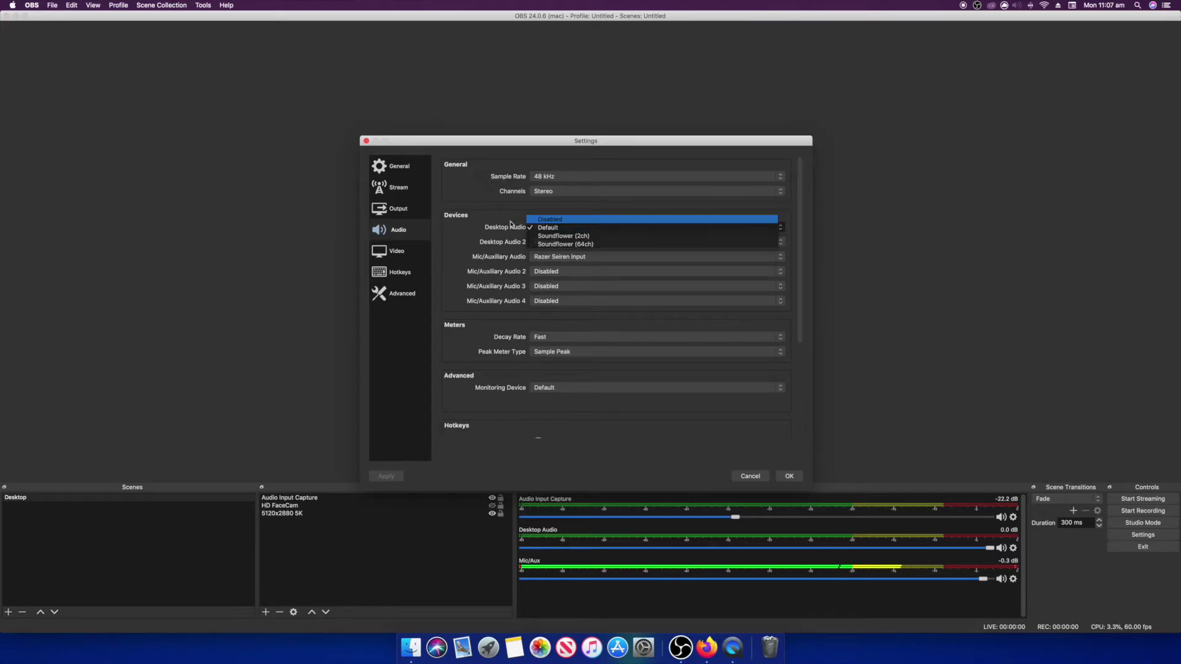
pyautogui.click(534, 227)
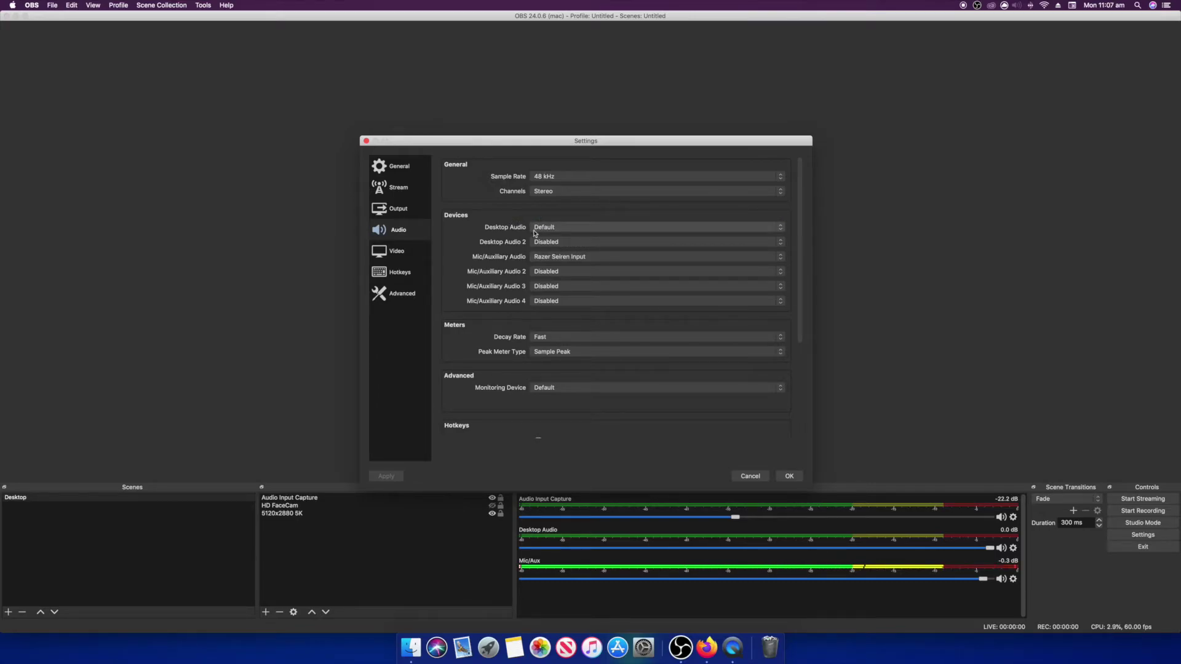
pyautogui.click(396, 252)
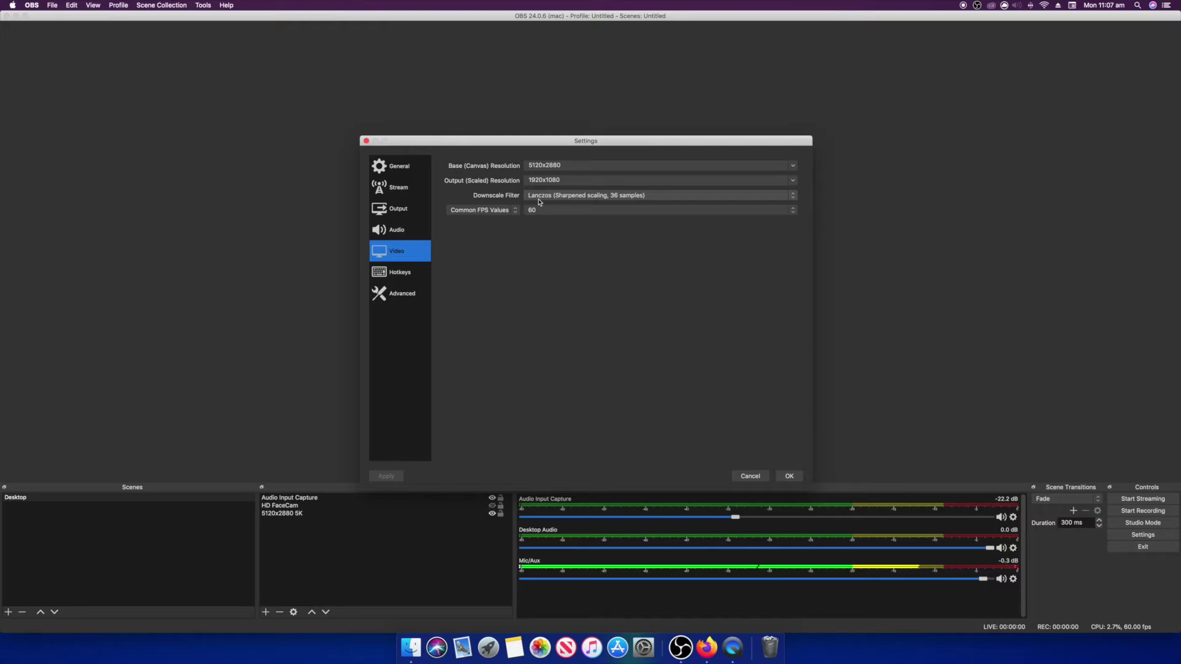
# Keep the Lanczos downscale filter and 60 as the common FPS value, then view Hotkeys
pyautogui.click(591, 199)
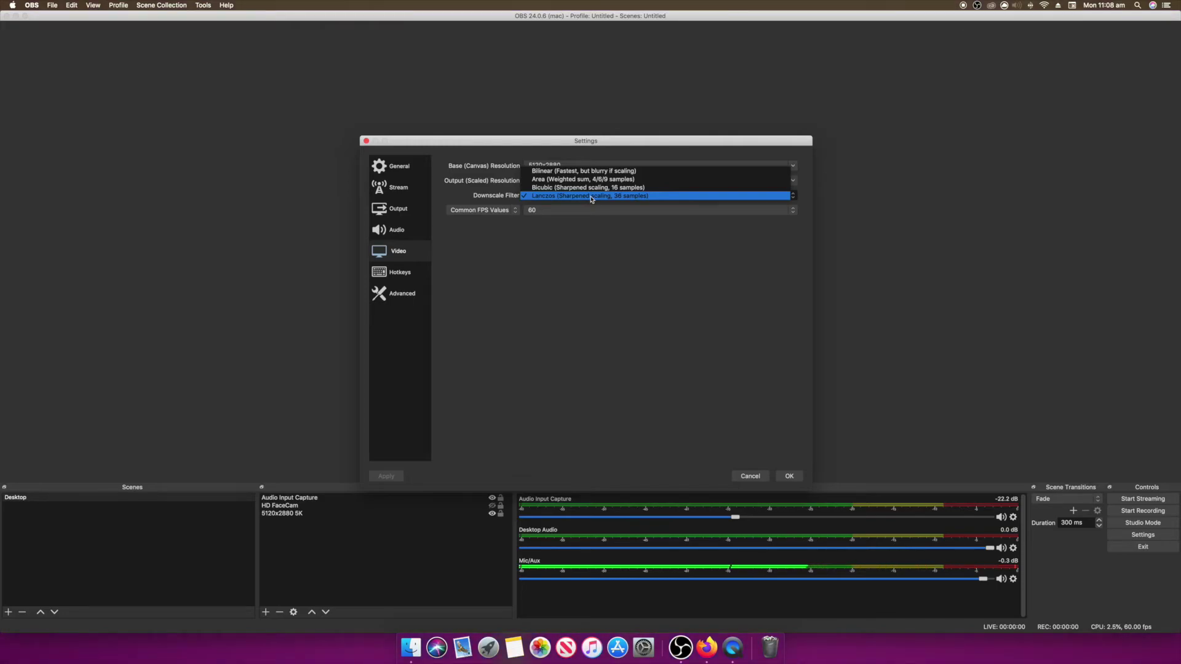
pyautogui.click(591, 197)
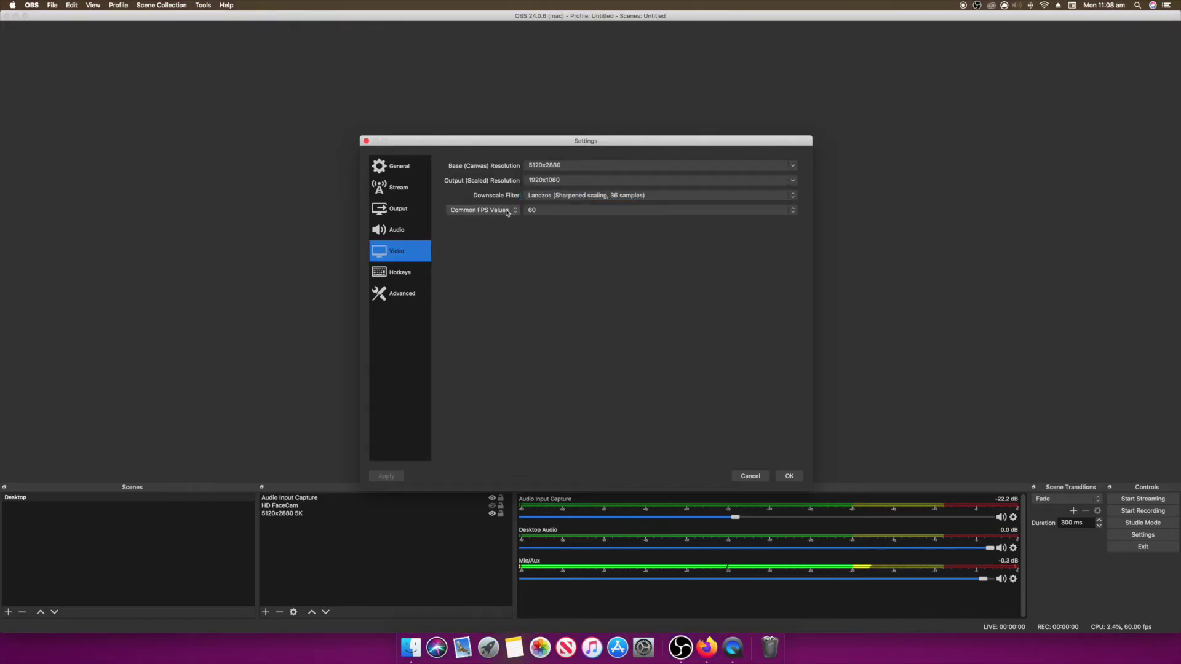
pyautogui.click(506, 210)
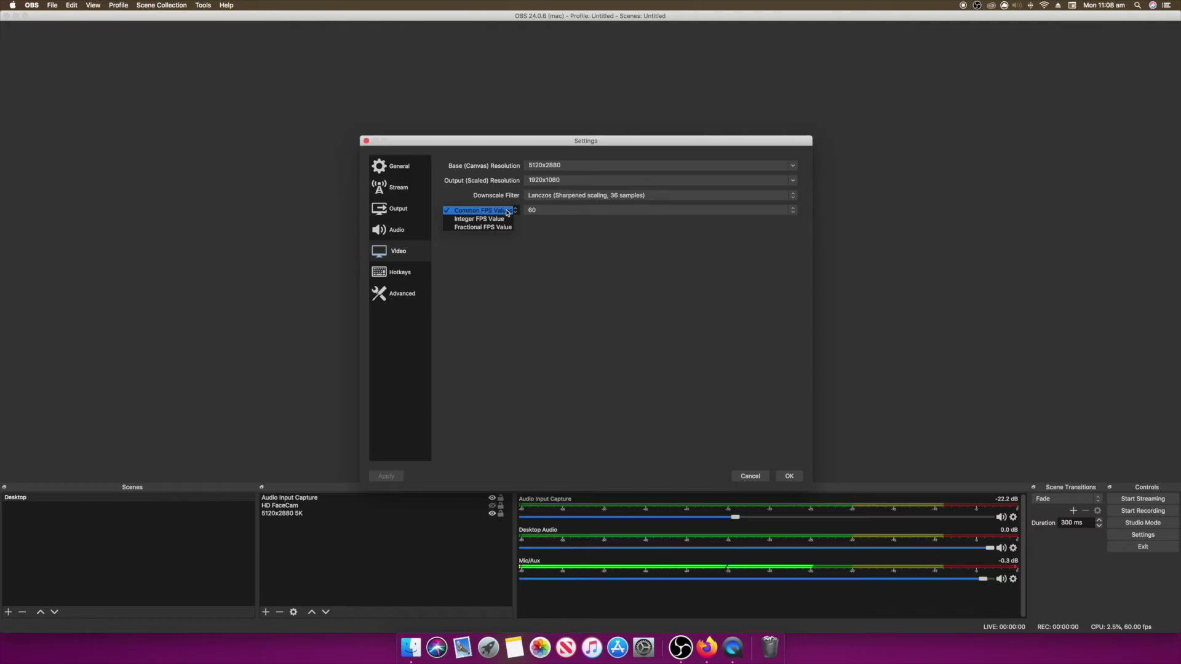
pyautogui.click(607, 228)
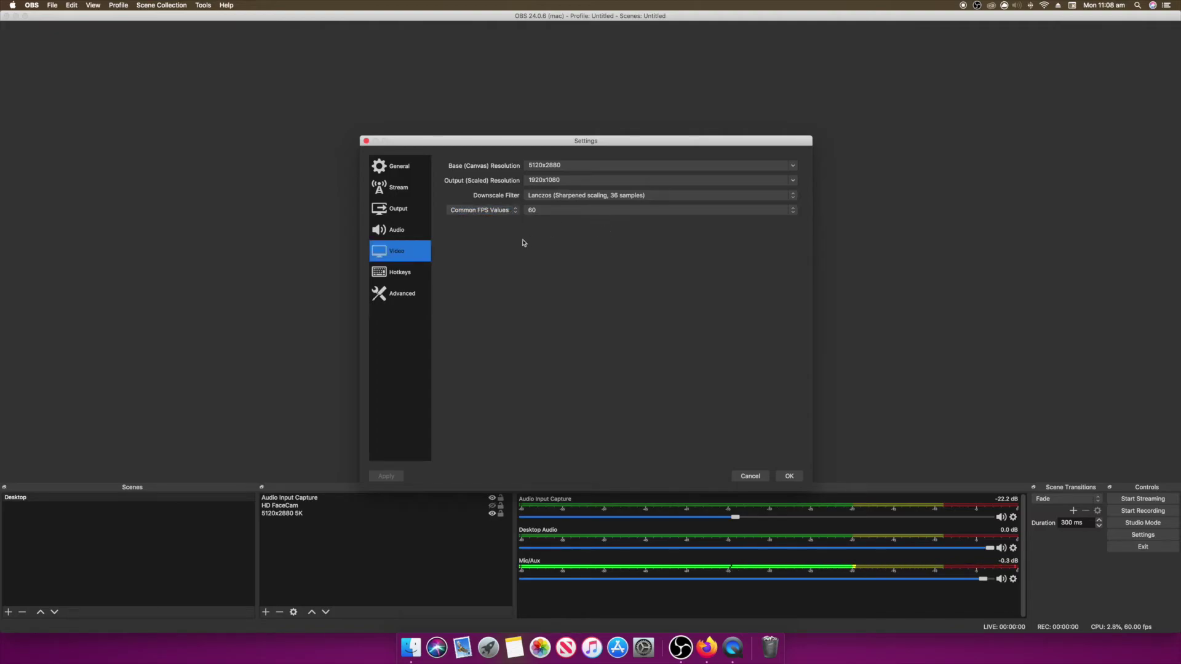
pyautogui.click(410, 280)
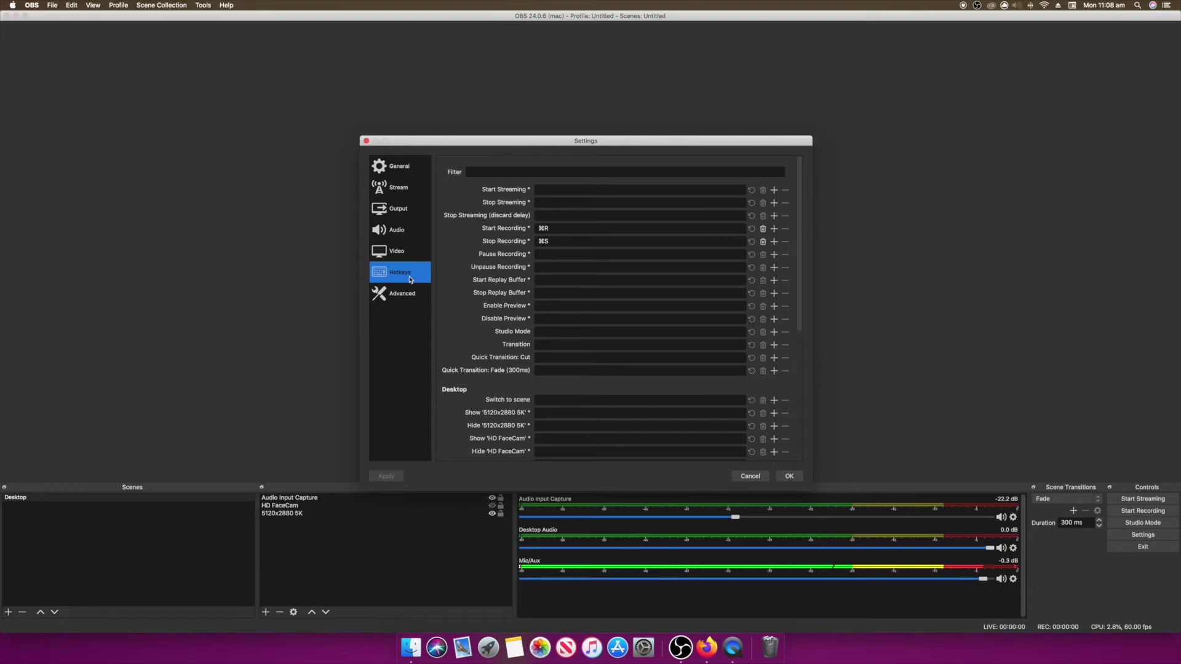
# Return to the Output page's Audio tab and keep Track 1 bitrate at 320
pyautogui.click(398, 212)
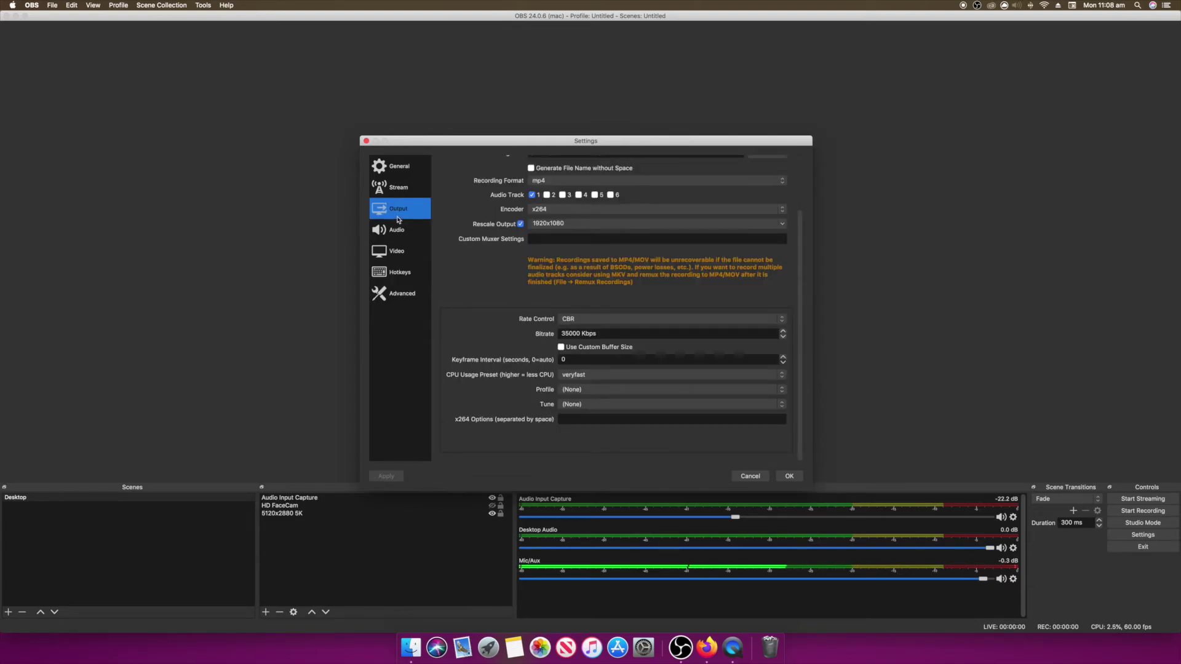
pyautogui.scroll(3, 619, 285)
pyautogui.scroll(3, 620, 285)
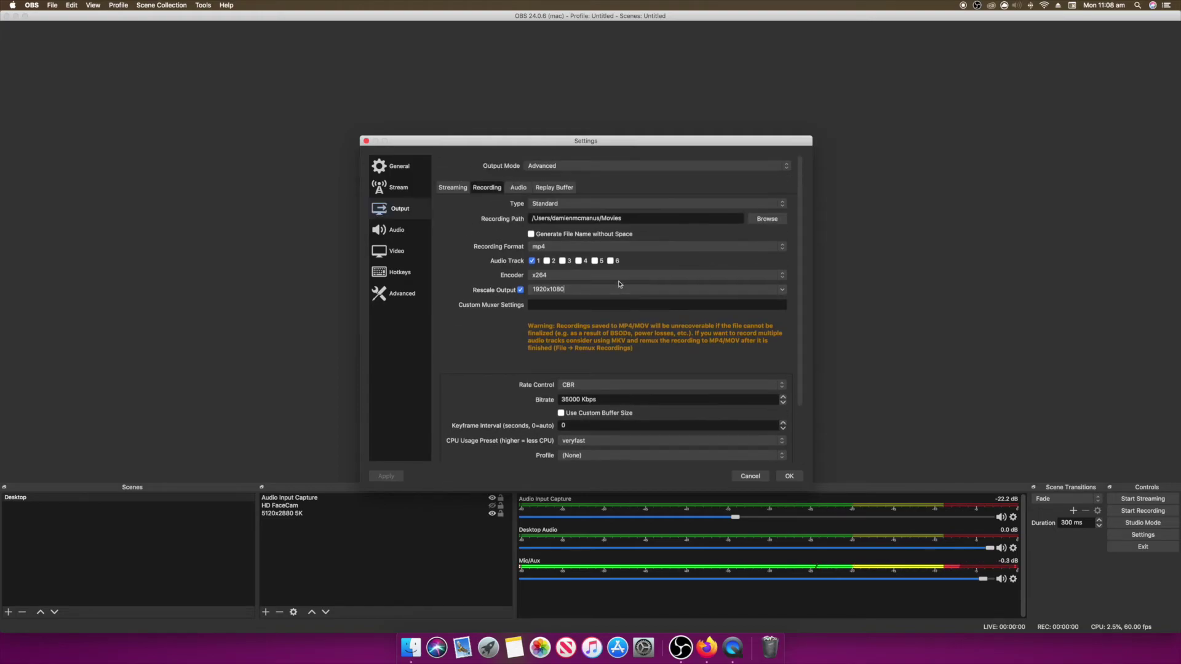
pyautogui.click(519, 189)
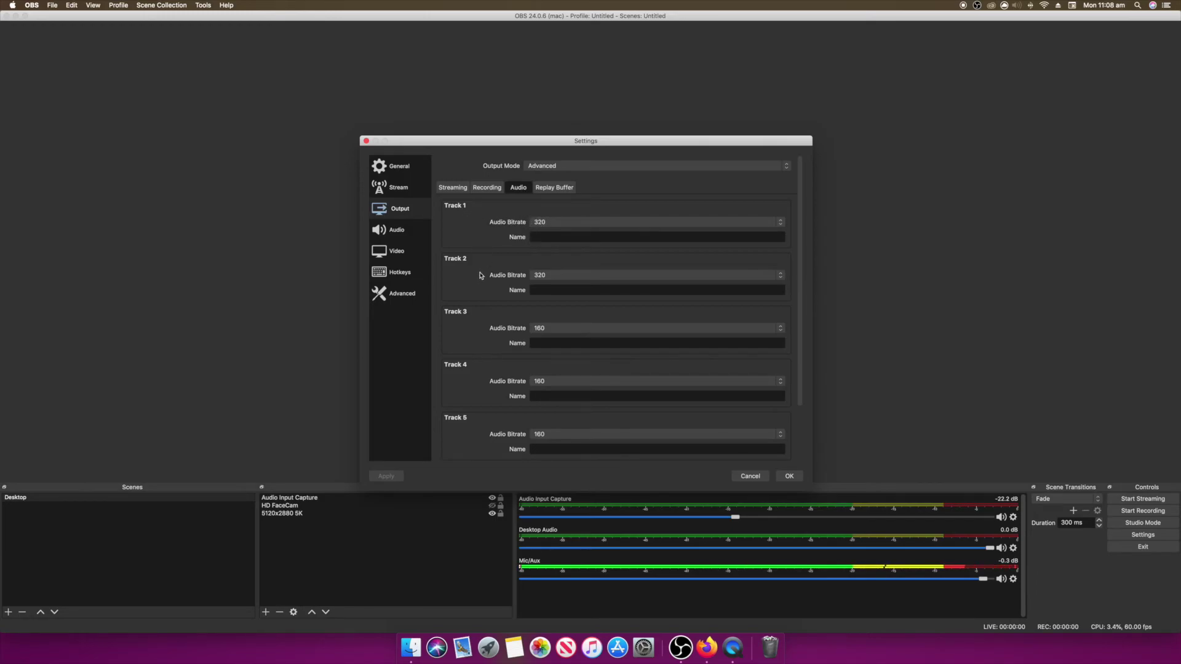
pyautogui.click(569, 227)
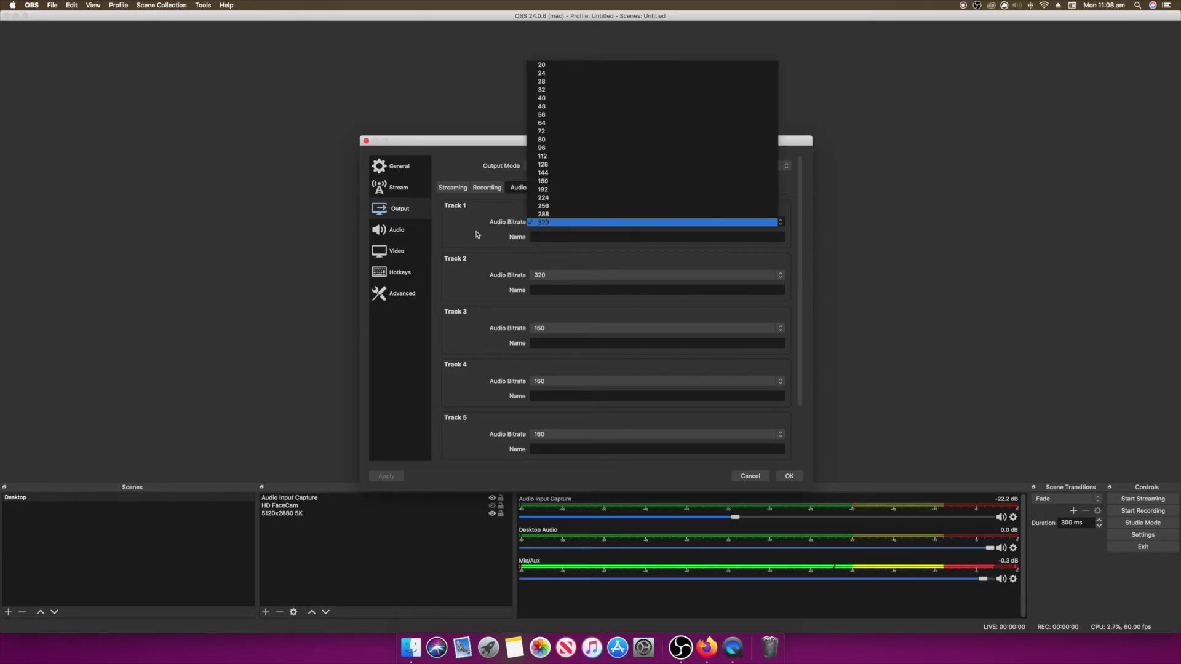
pyautogui.click(565, 228)
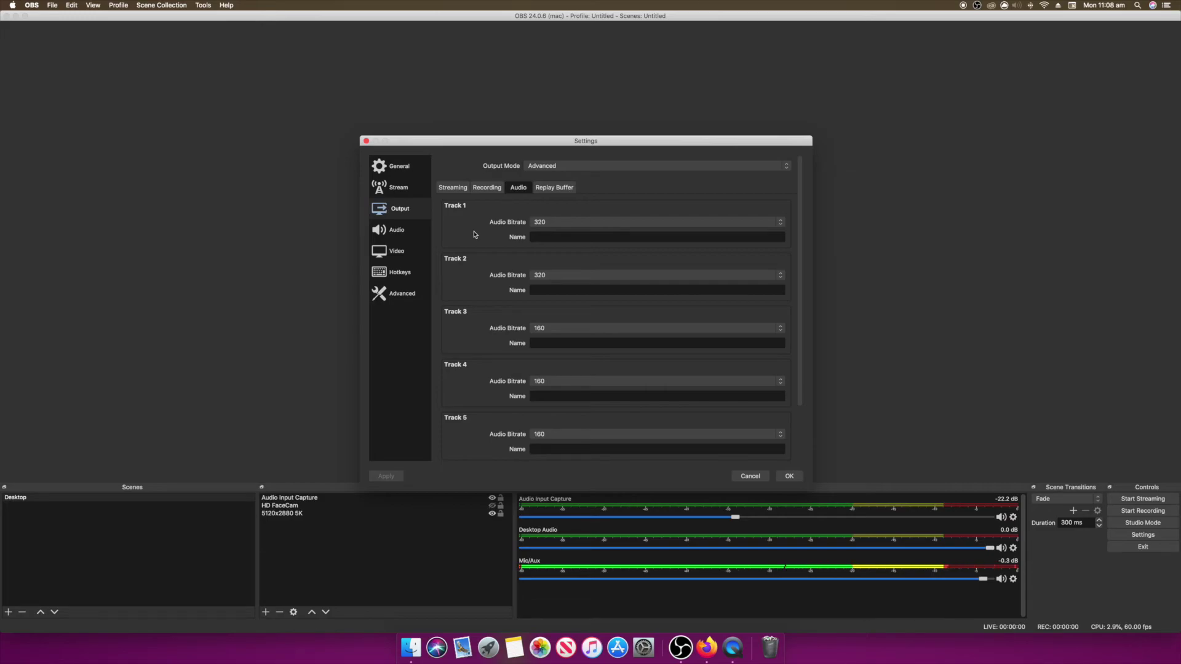